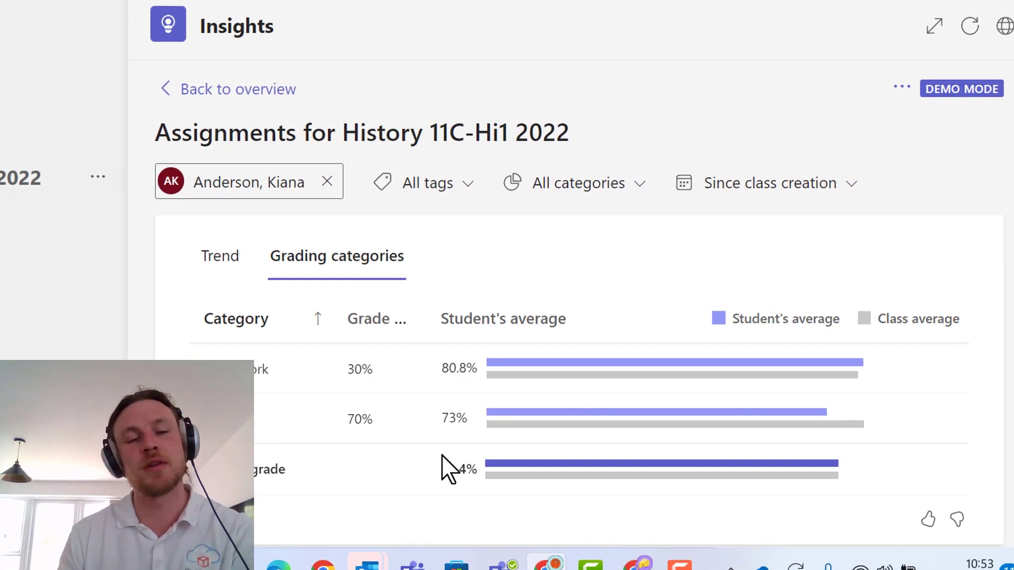
# Step: Turn on weighted grading categories in the assignment settings of the History 11C-Hi1 2022 class
pyautogui.moveTo(470, 467)
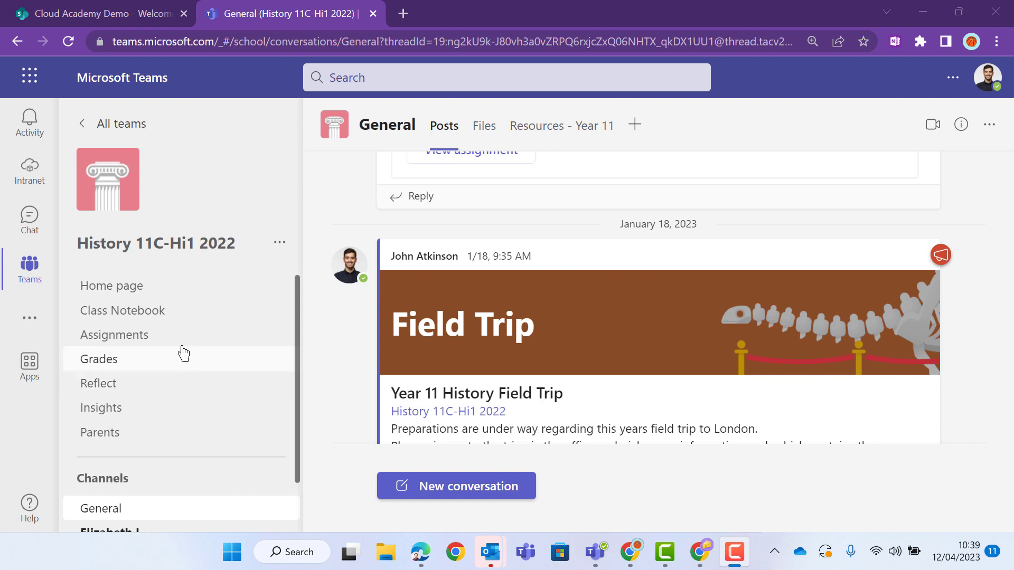
pyautogui.click(127, 338)
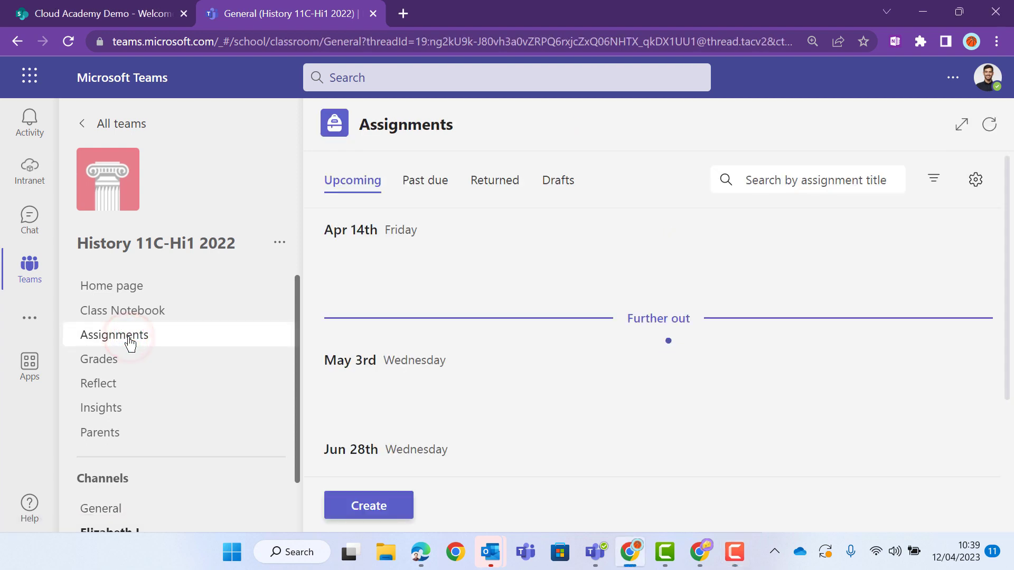
pyautogui.click(976, 181)
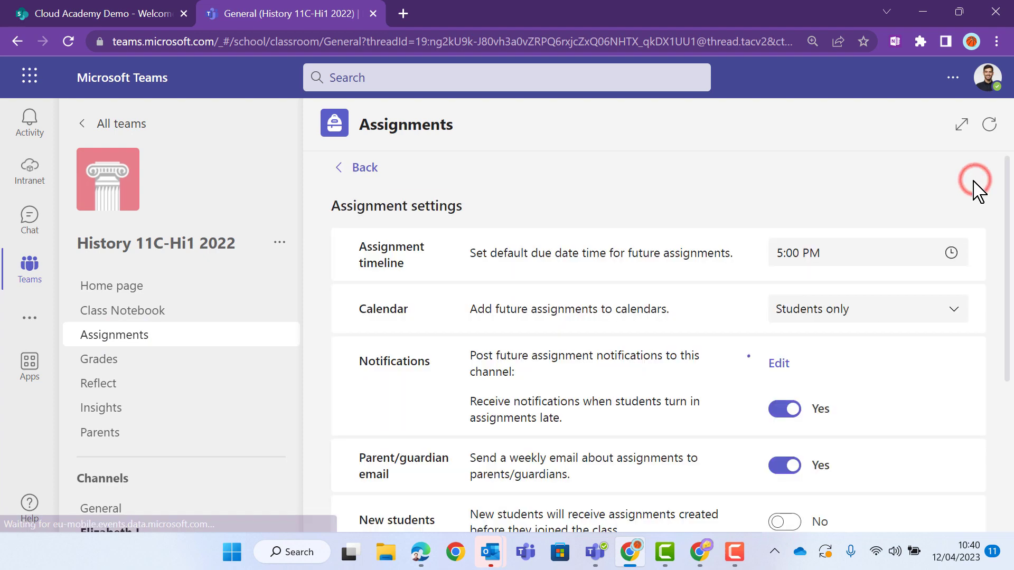
pyautogui.scroll(-3, 705, 317)
pyautogui.scroll(-2, 704, 317)
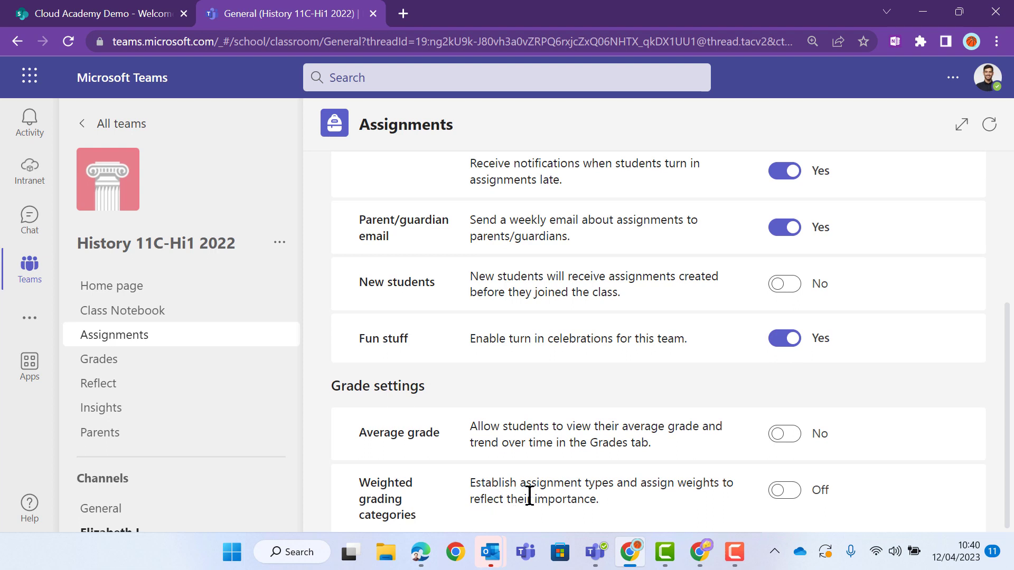
pyautogui.click(786, 492)
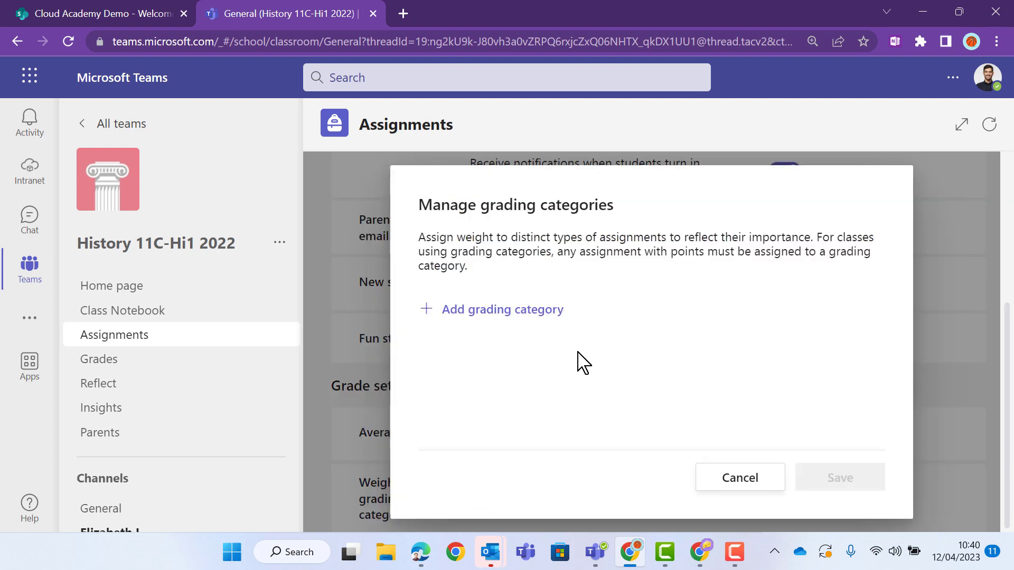
# Step: Add a grading category named Homework with a weight of 30%
pyautogui.click(492, 312)
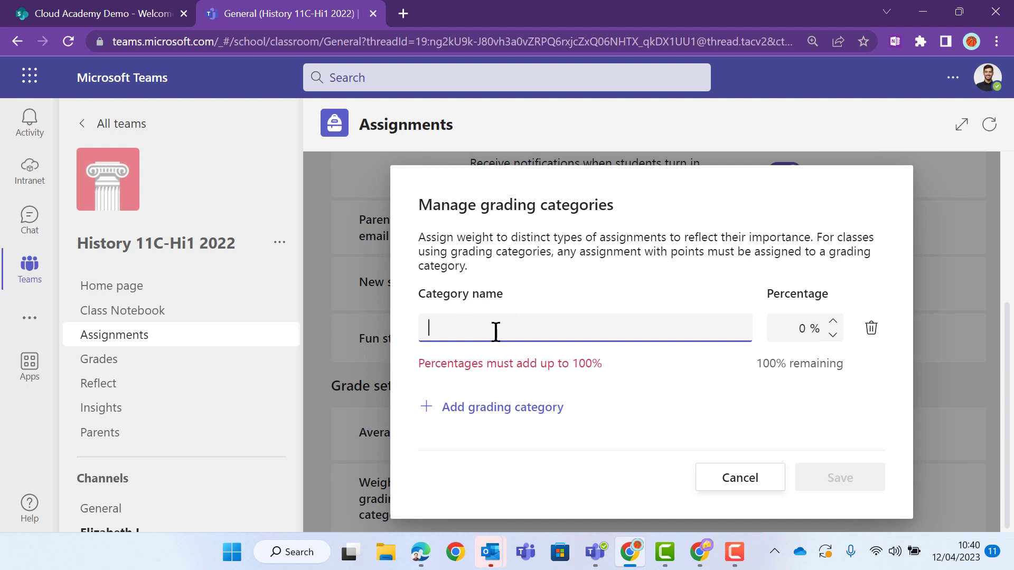
pyautogui.write('Homework')
pyautogui.click(804, 329)
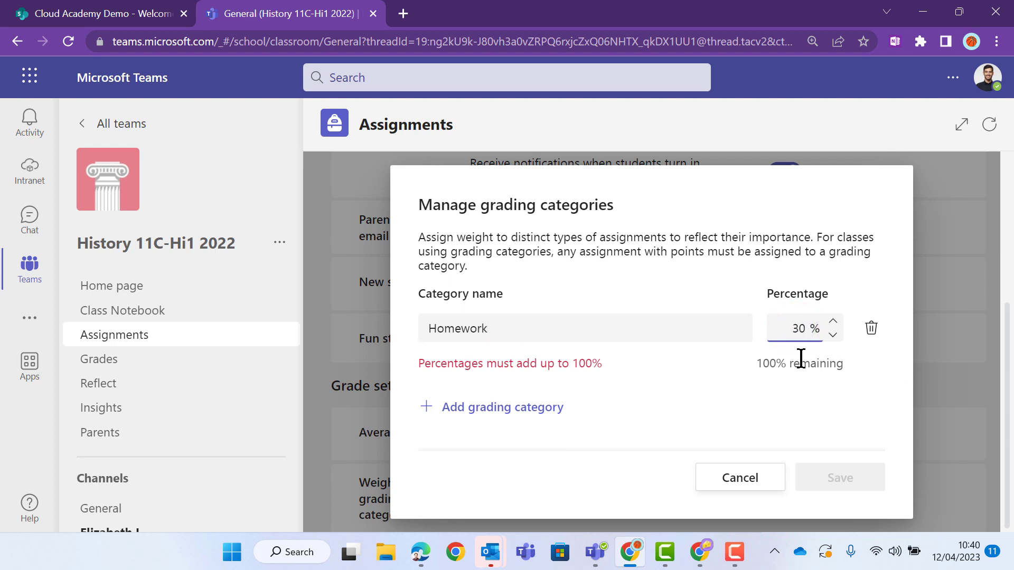
pyautogui.write('30')
pyautogui.click(607, 365)
# Step: Add a second grading category named Quiz weighted at 70% and save the grading categories
pyautogui.click(508, 415)
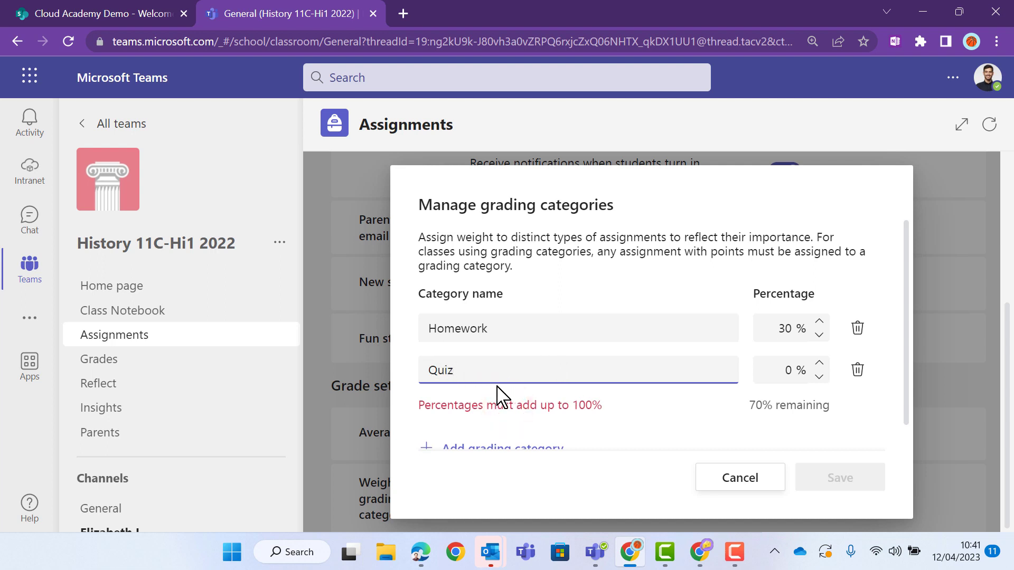
pyautogui.click(782, 373)
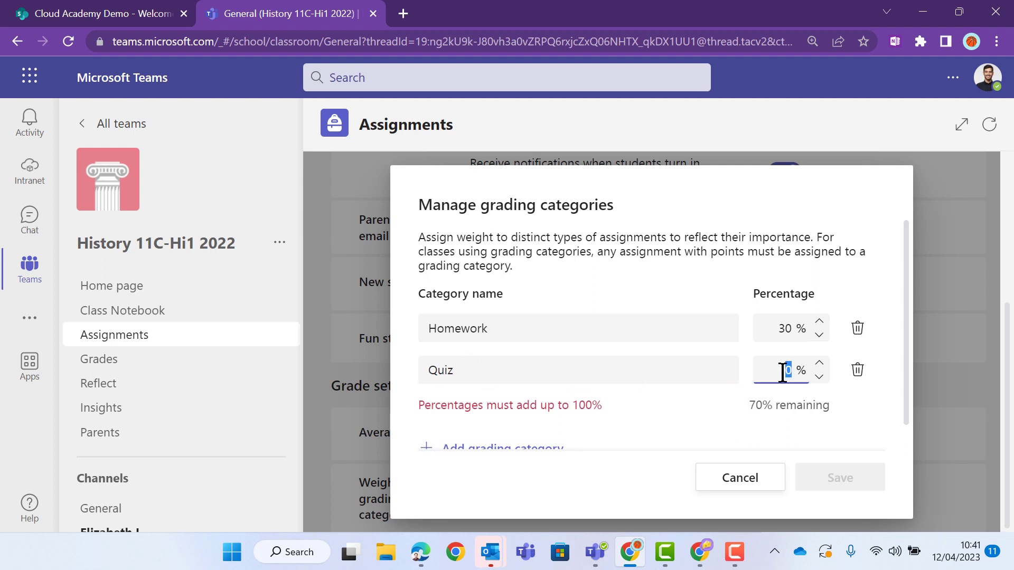
pyautogui.click(690, 417)
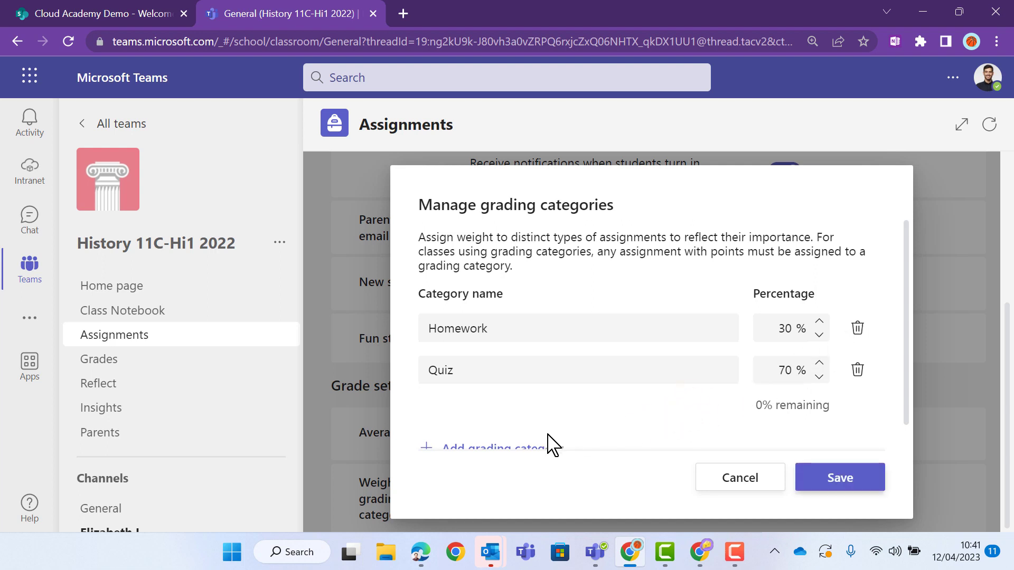
pyautogui.click(818, 376)
pyautogui.click(819, 363)
pyautogui.click(847, 486)
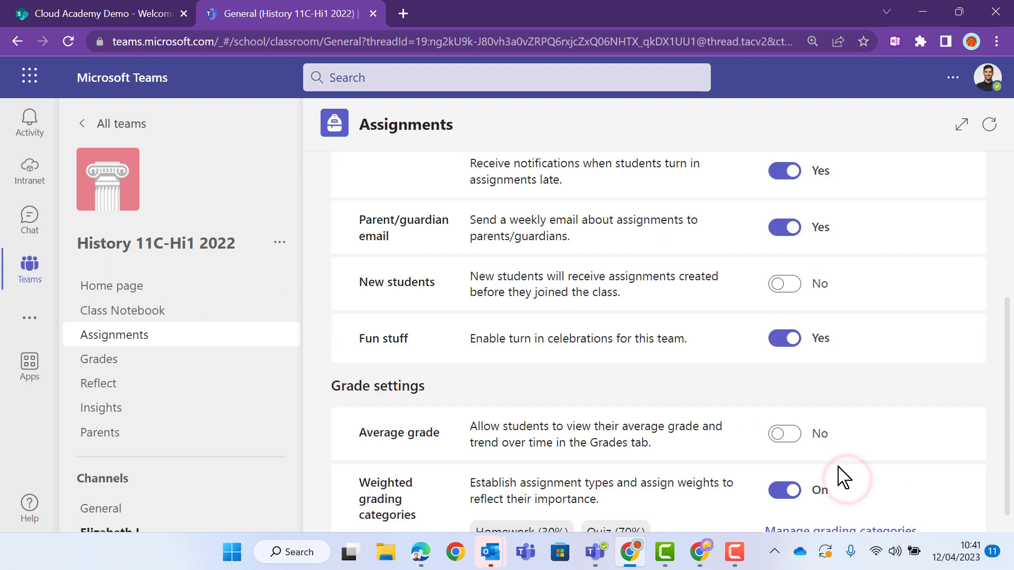
# Step: Leave the assignment settings and create a new assignment titled Homework
pyautogui.scroll(-1, 845, 476)
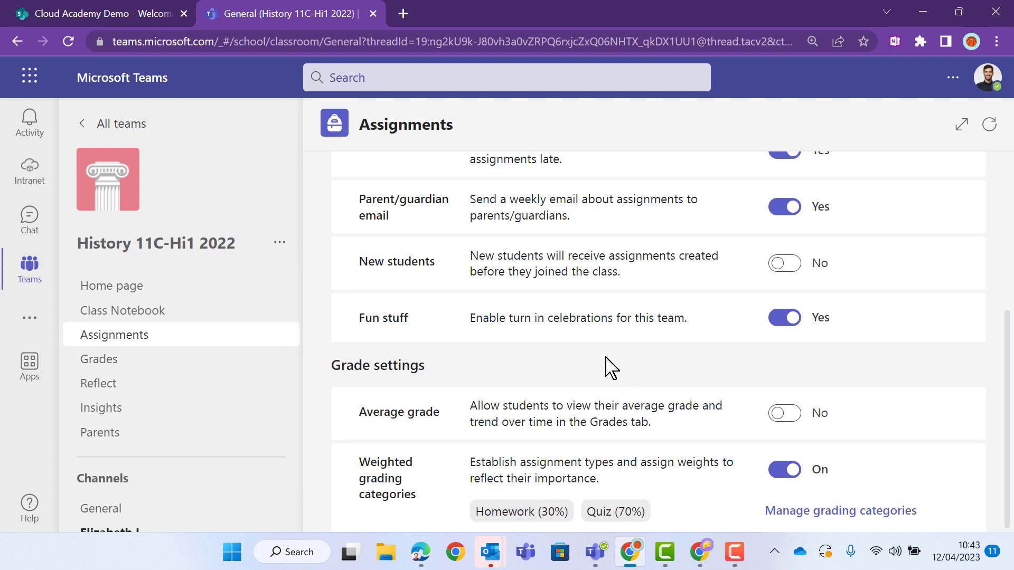
pyautogui.scroll(5, 588, 377)
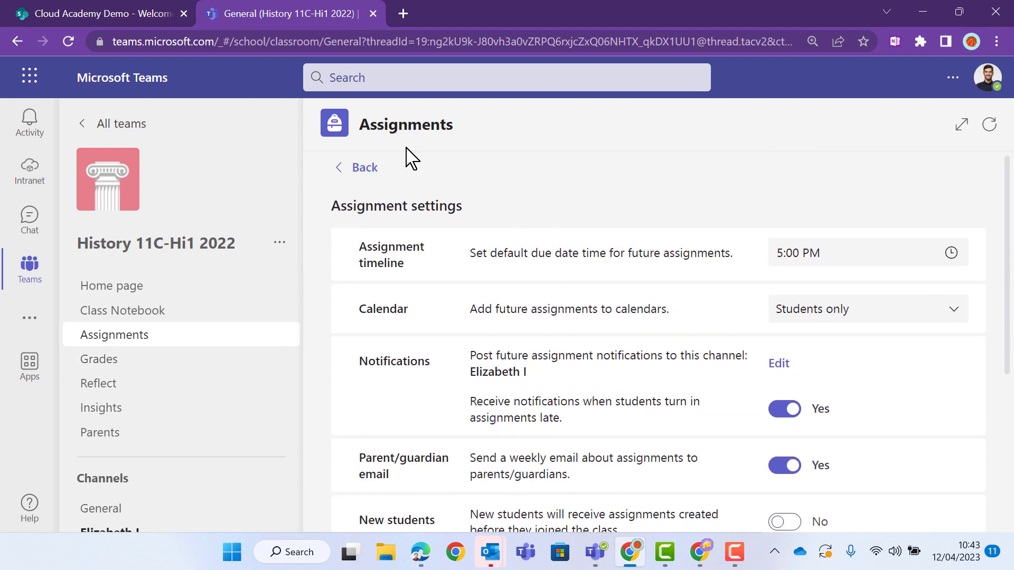
pyautogui.click(364, 169)
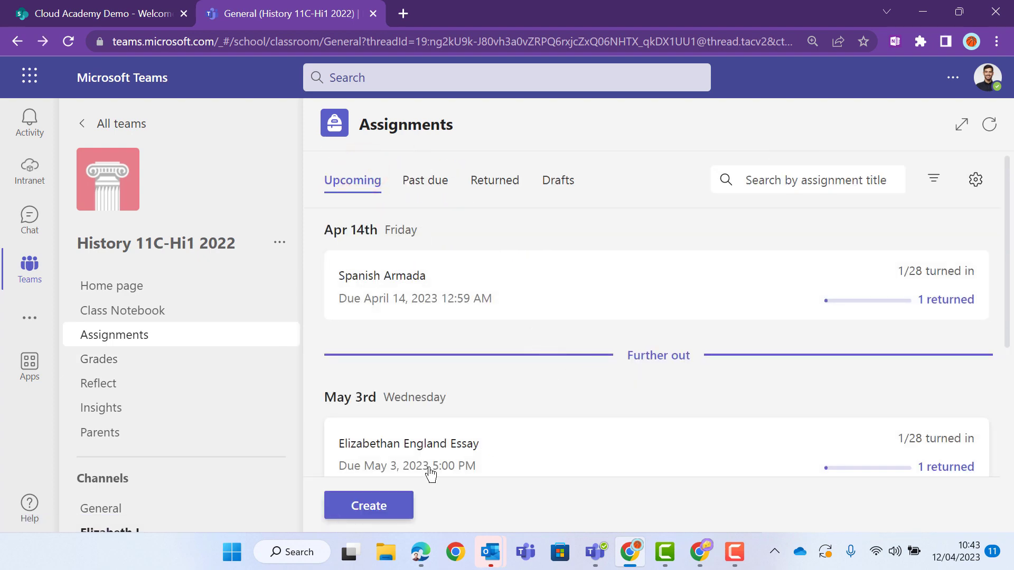
pyautogui.click(364, 511)
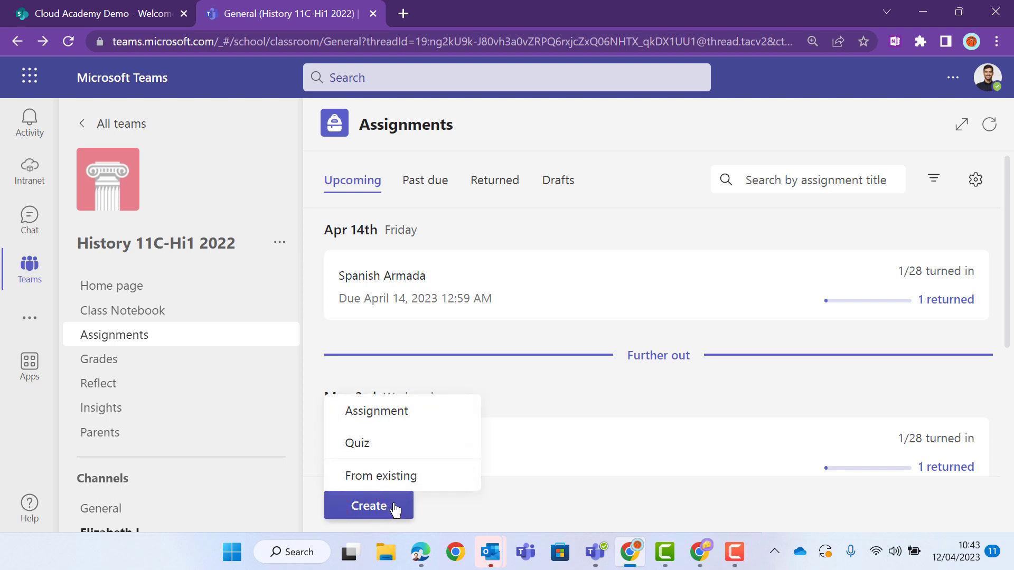
pyautogui.click(394, 413)
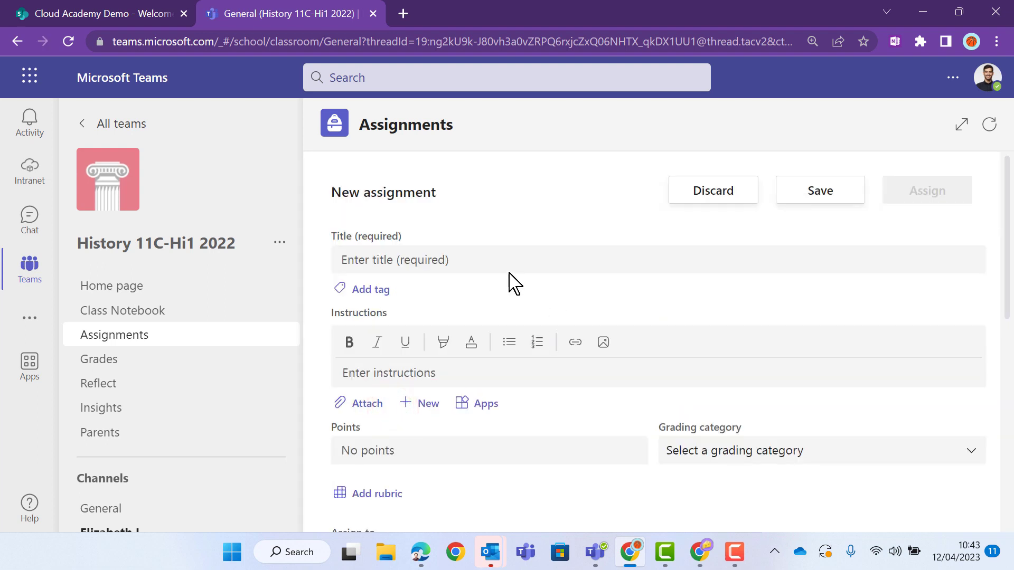
pyautogui.click(470, 260)
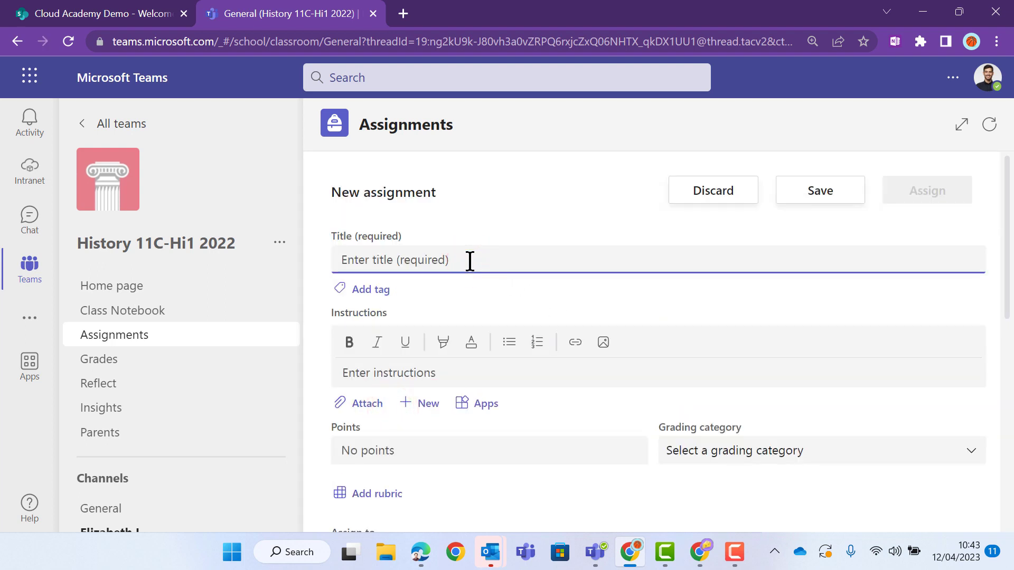
pyautogui.write('Homework')
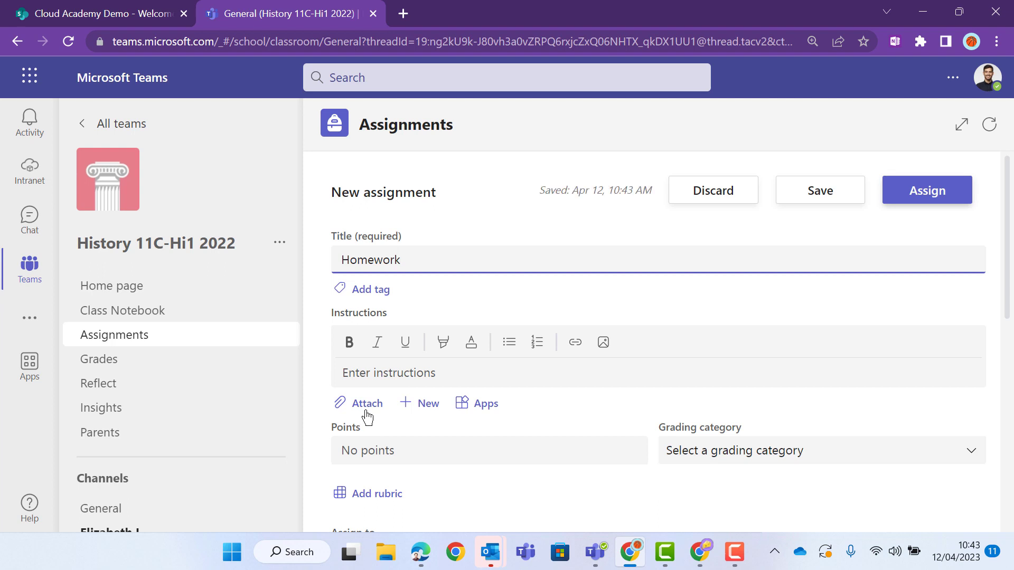
# Step: Give the new assignment 10 points and assign it to the Homework (30%) grading category
pyautogui.click(433, 453)
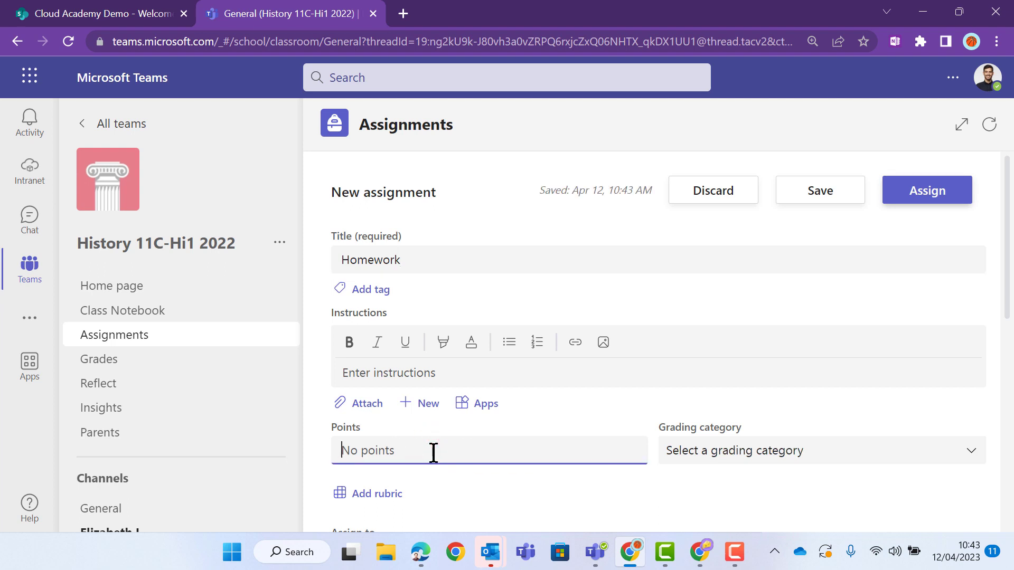
pyautogui.write('1')
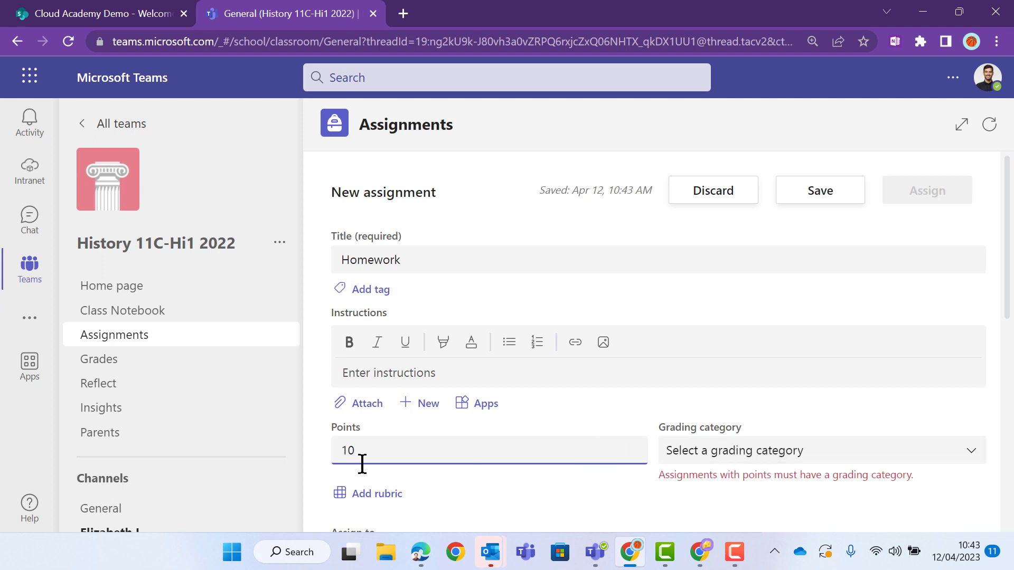
pyautogui.press('BackSpace')
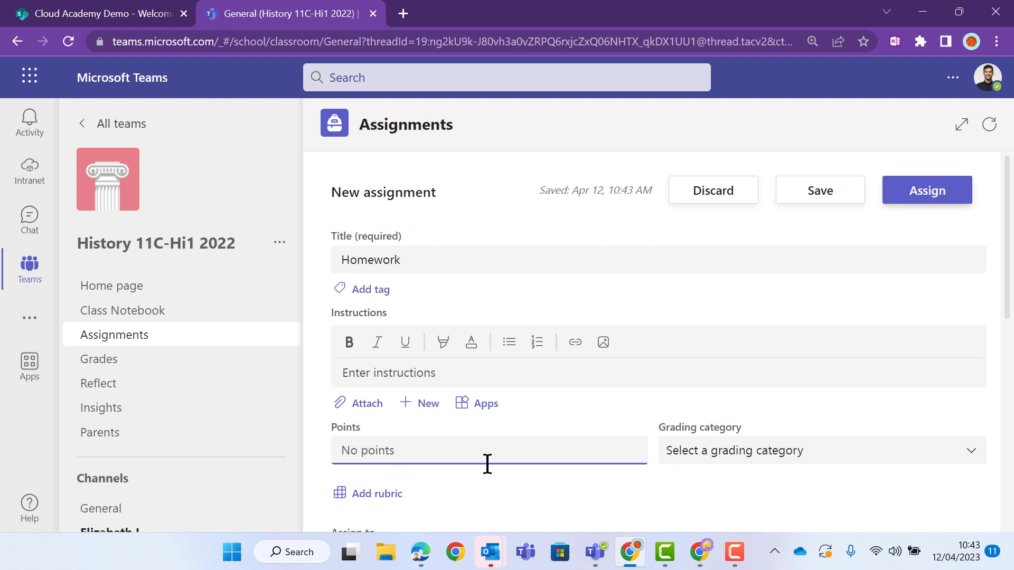
pyautogui.write('10')
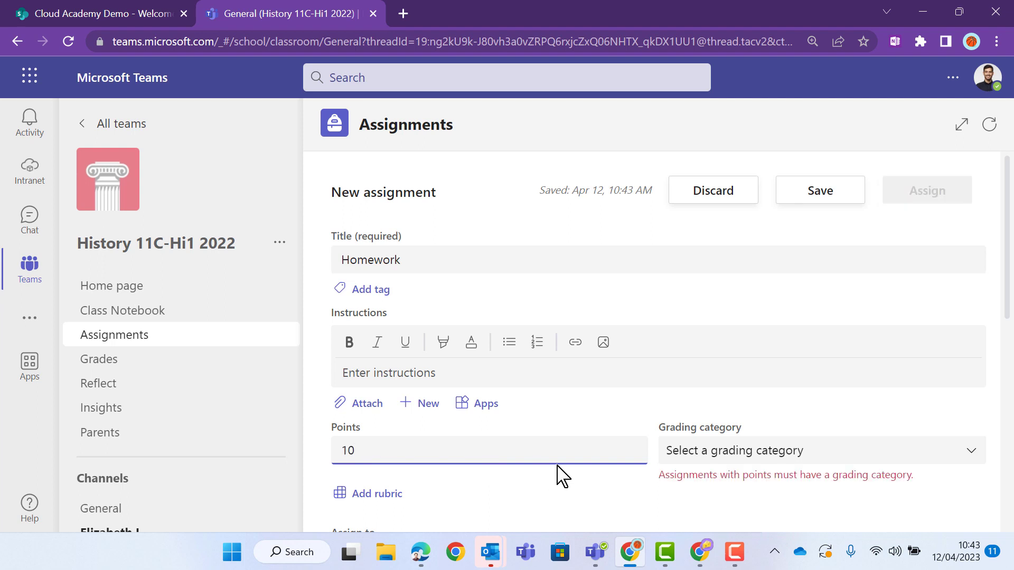
pyautogui.click(775, 464)
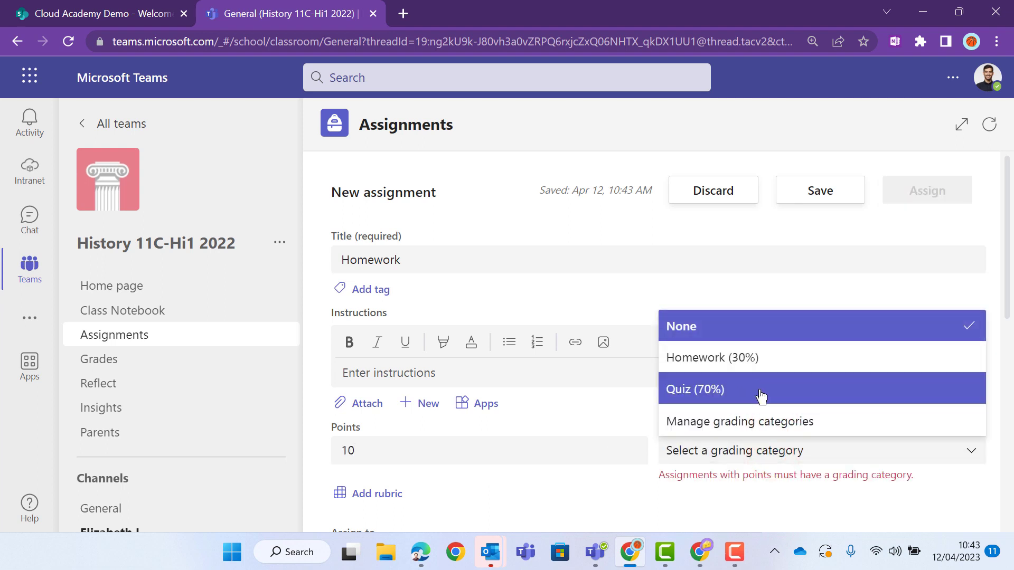
pyautogui.click(722, 368)
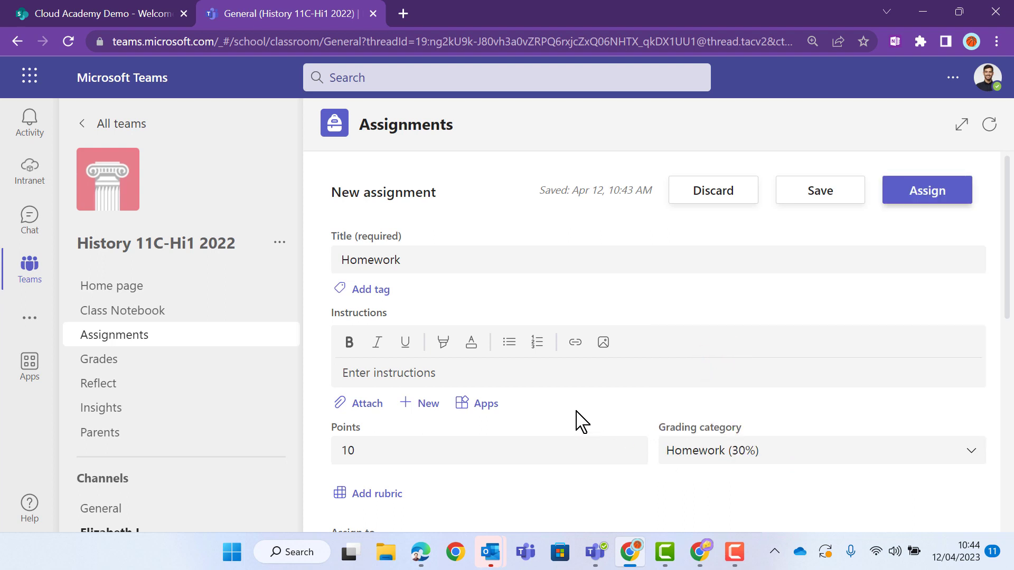
# Step: Attach the first History Rubric in the rubric list to the assignment after reviewing its grading criteria and weights
pyautogui.scroll(-2, 581, 421)
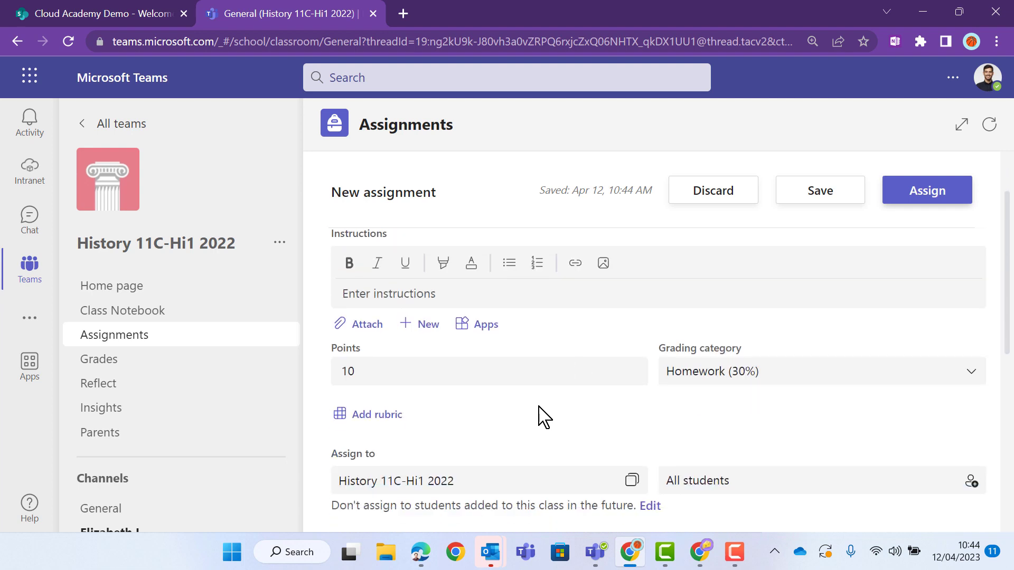
pyautogui.click(381, 416)
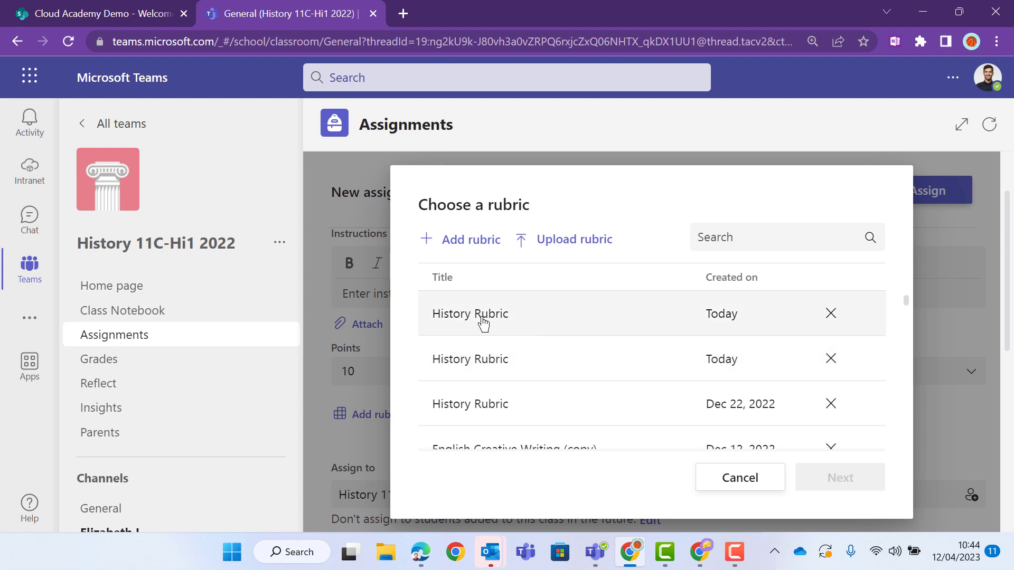
pyautogui.click(482, 319)
pyautogui.click(830, 483)
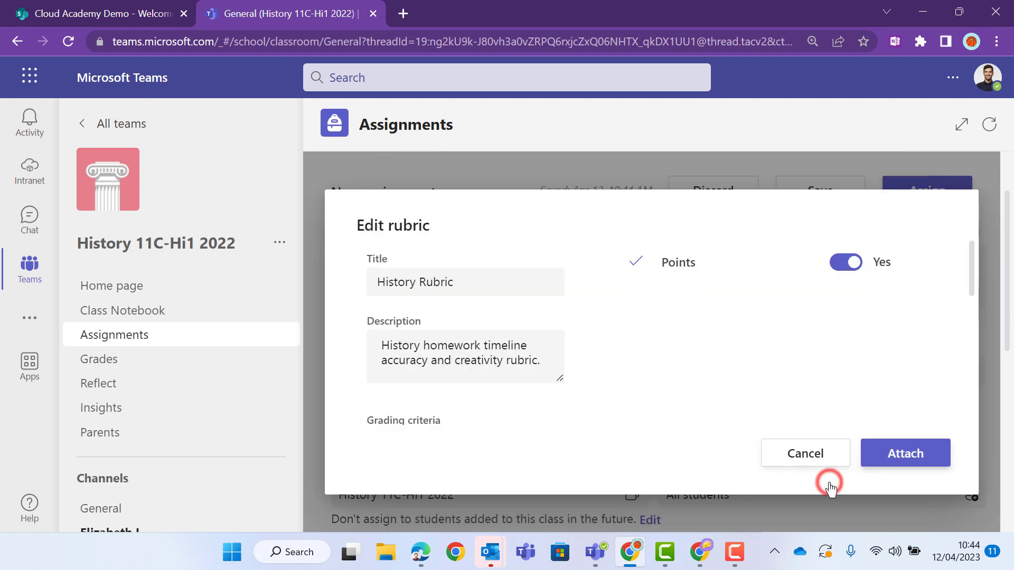
pyautogui.scroll(-2, 517, 338)
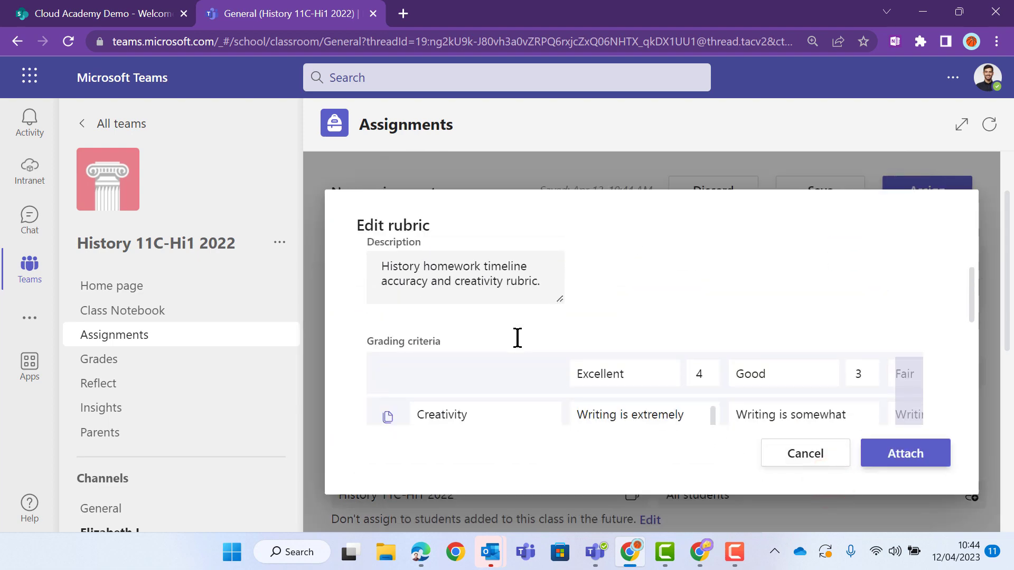
pyautogui.scroll(-2, 518, 338)
pyautogui.scroll(-4, 523, 349)
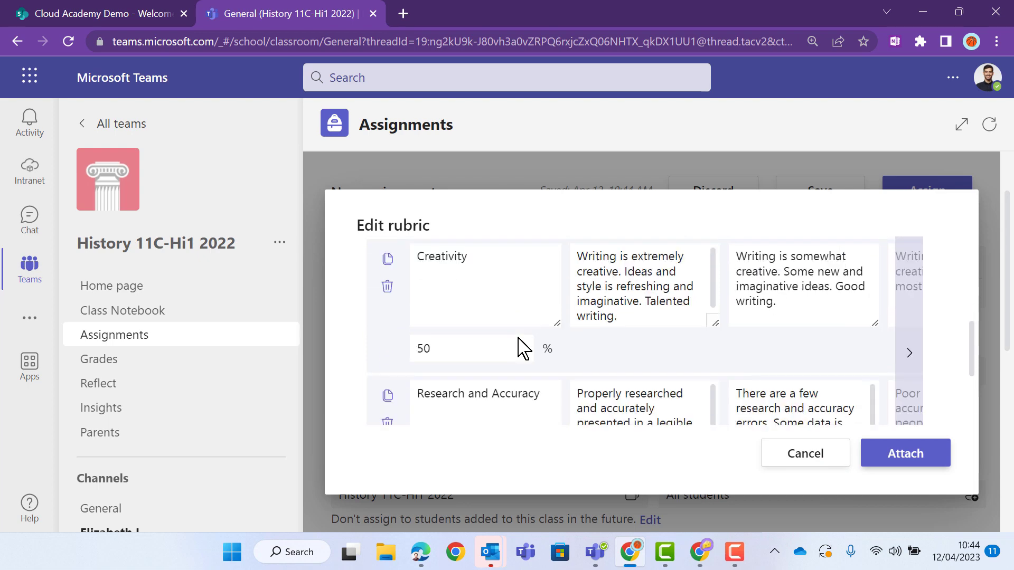
pyautogui.scroll(2, 523, 348)
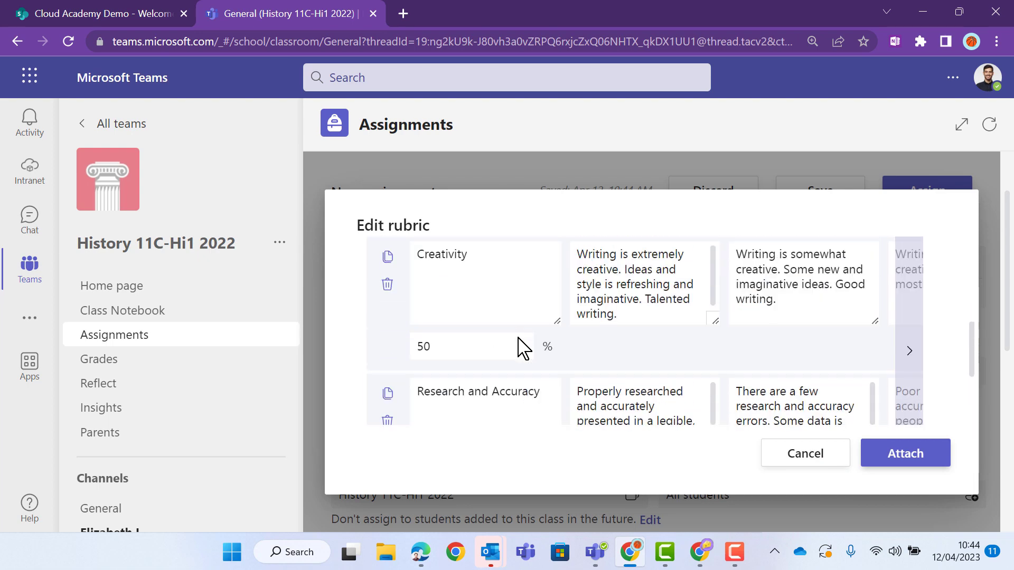
pyautogui.scroll(-2, 523, 348)
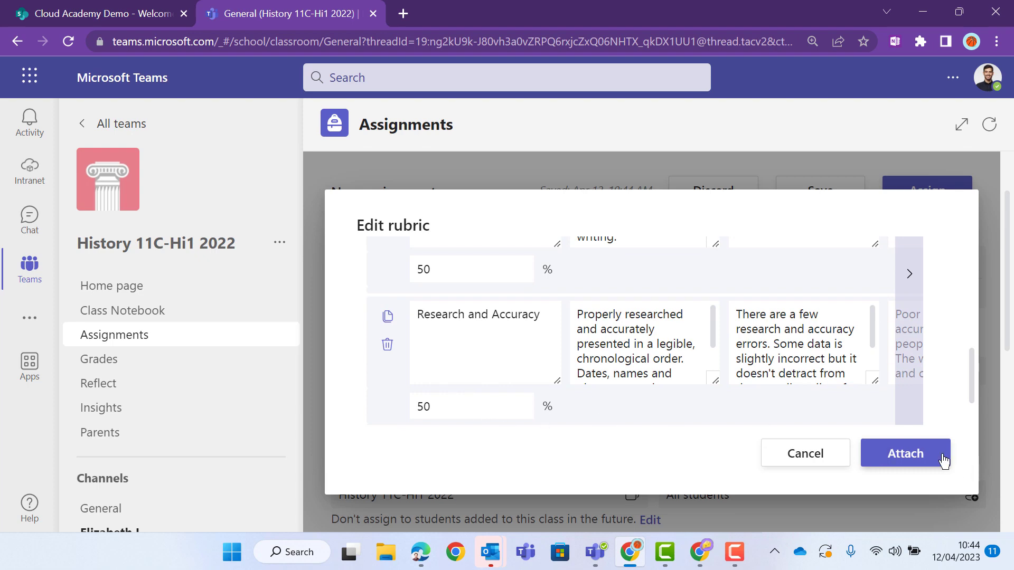
pyautogui.click(917, 454)
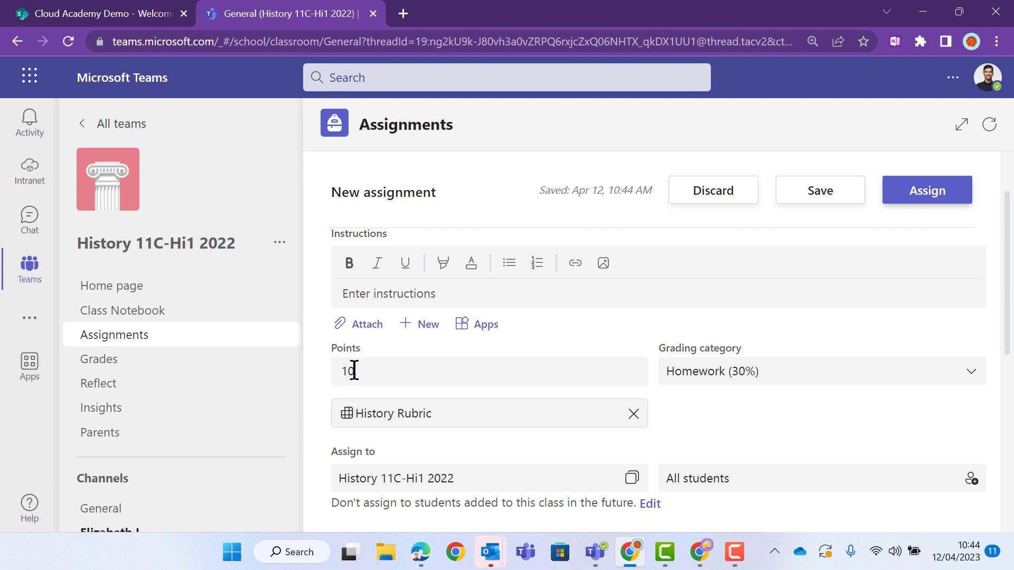
pyautogui.moveTo(364, 371)
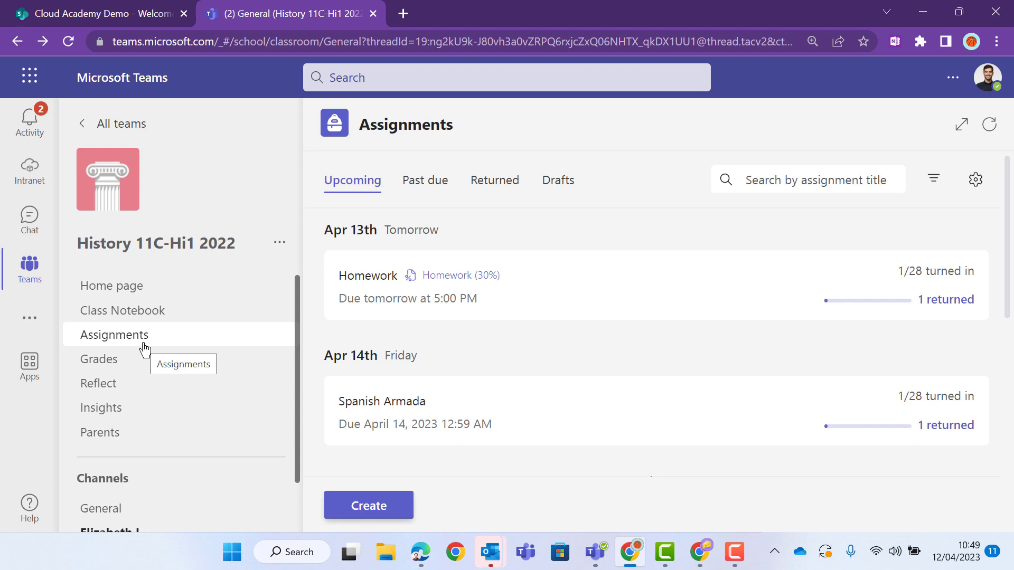
# Step: Open the class Grades and examine the first listed student's mark for Nursing in the NHS and overall average
pyautogui.click(108, 361)
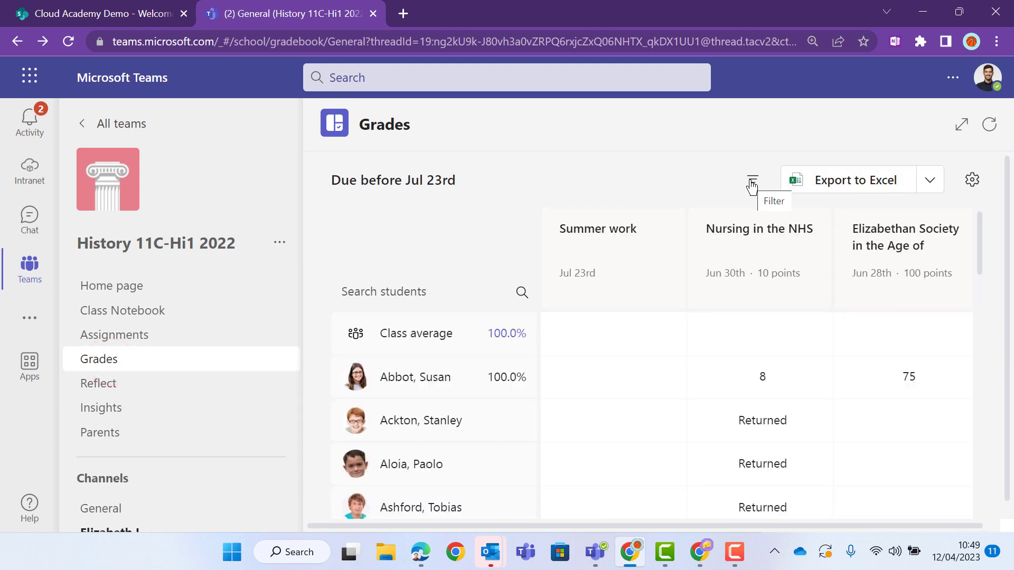
pyautogui.click(759, 370)
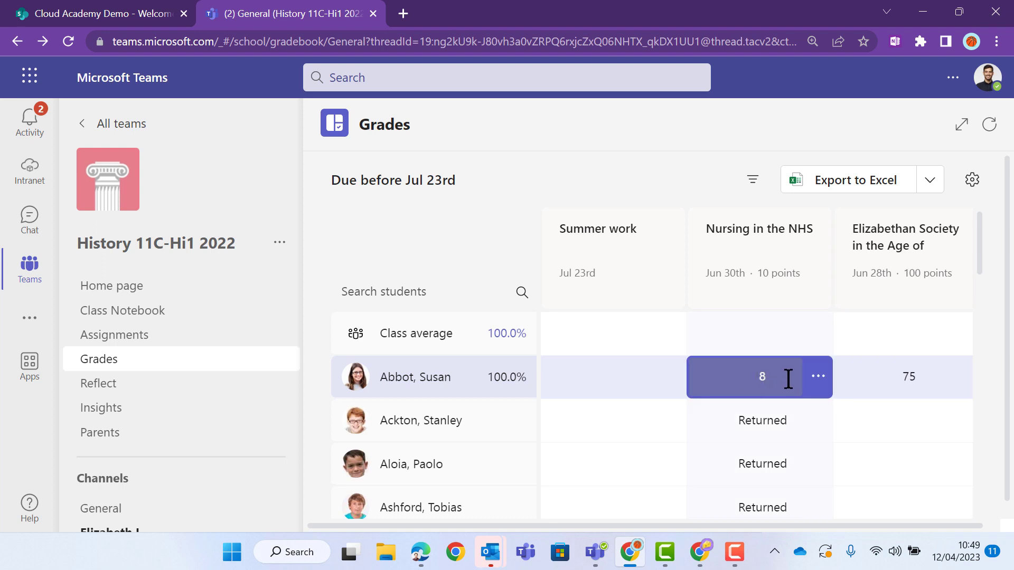
pyautogui.click(597, 381)
pyautogui.click(472, 384)
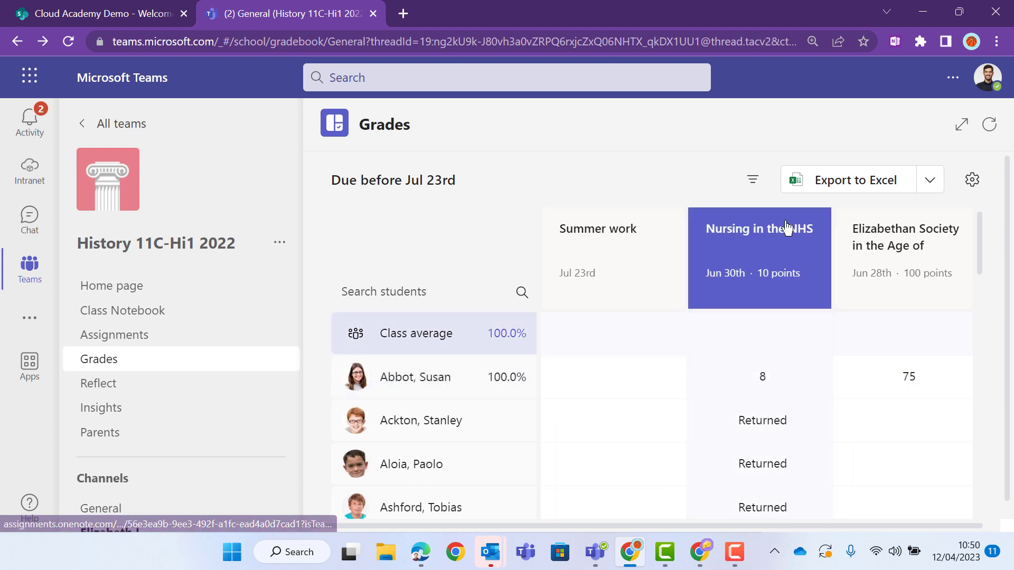
# Step: Filter the grades by all grading categories and check the first student's Homework mark and average
pyautogui.click(754, 184)
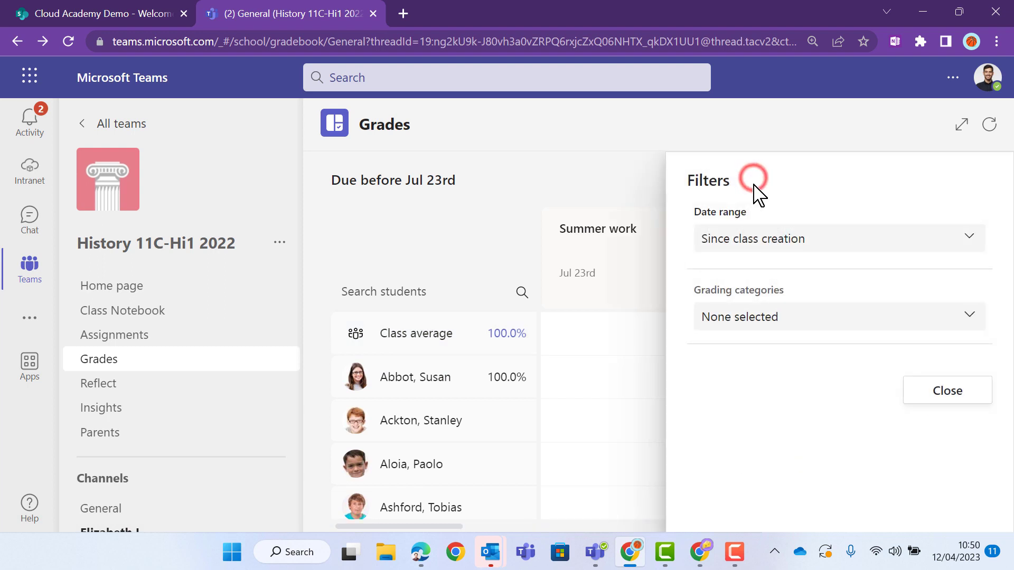
pyautogui.click(752, 320)
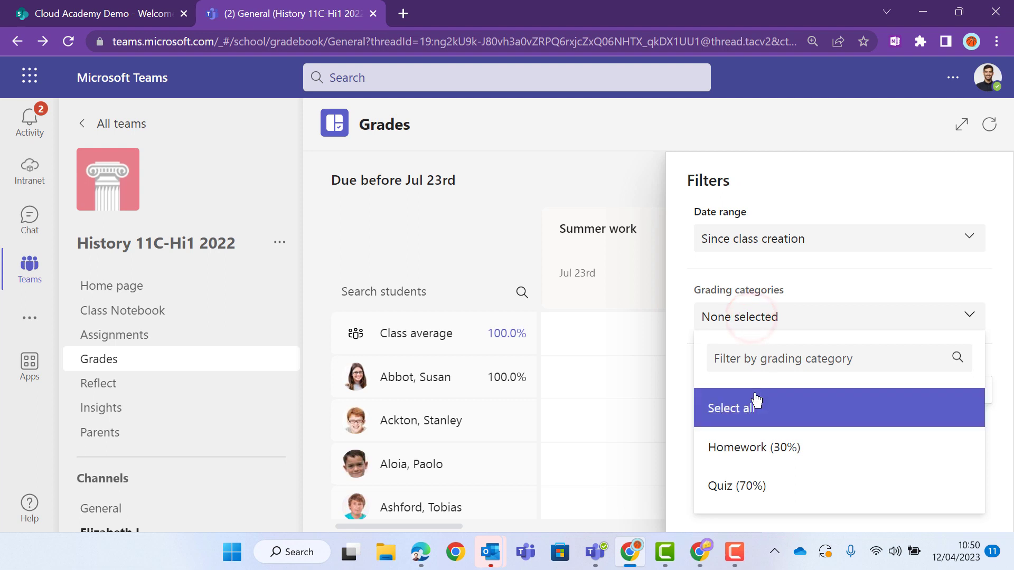
pyautogui.click(761, 414)
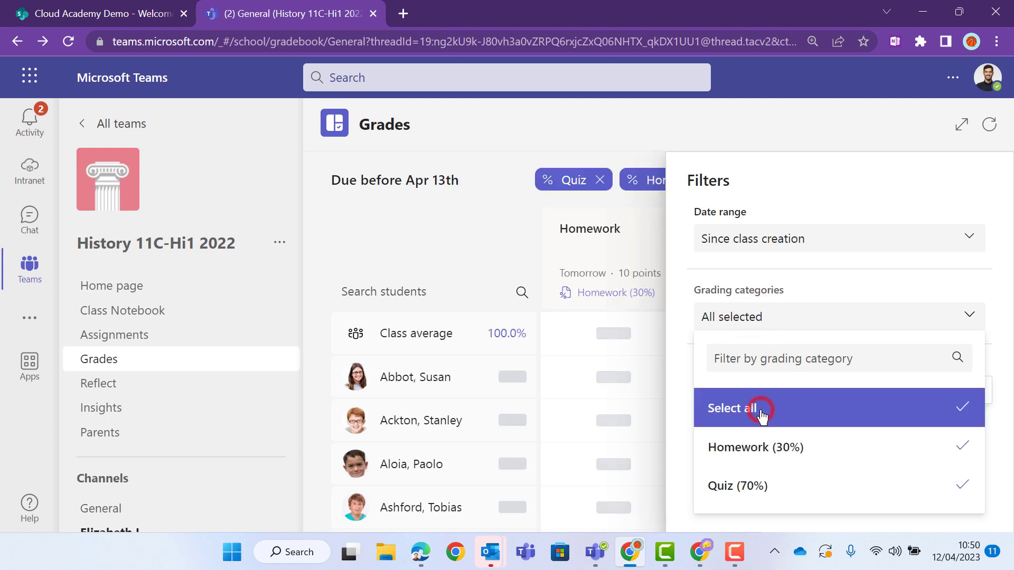
pyautogui.click(456, 215)
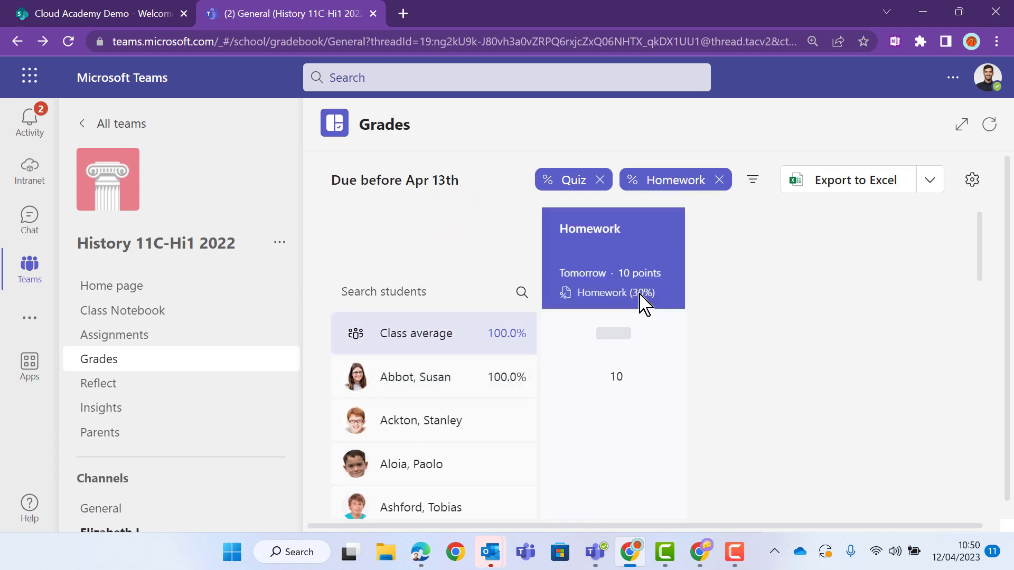
pyautogui.click(616, 384)
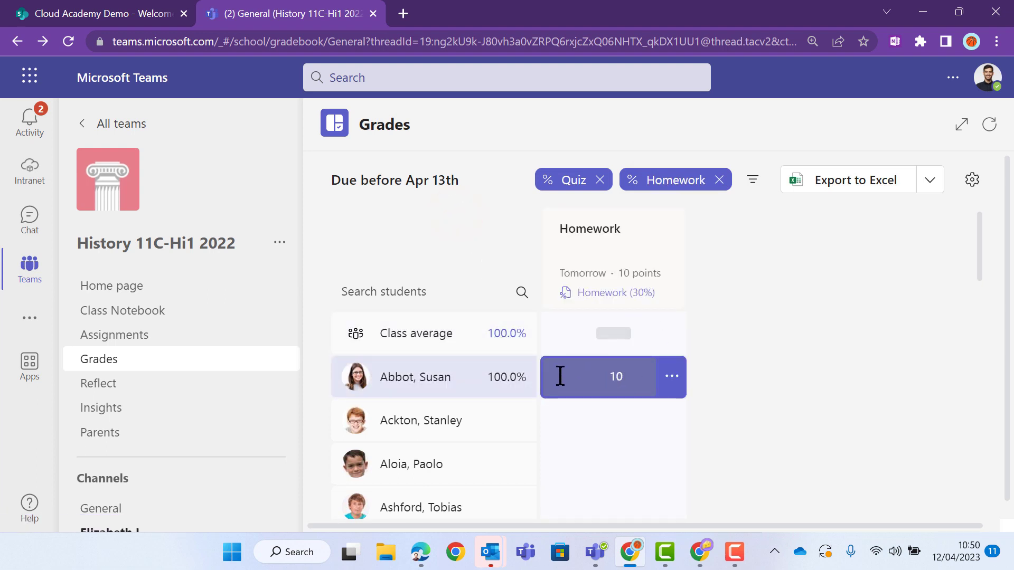
pyautogui.click(493, 381)
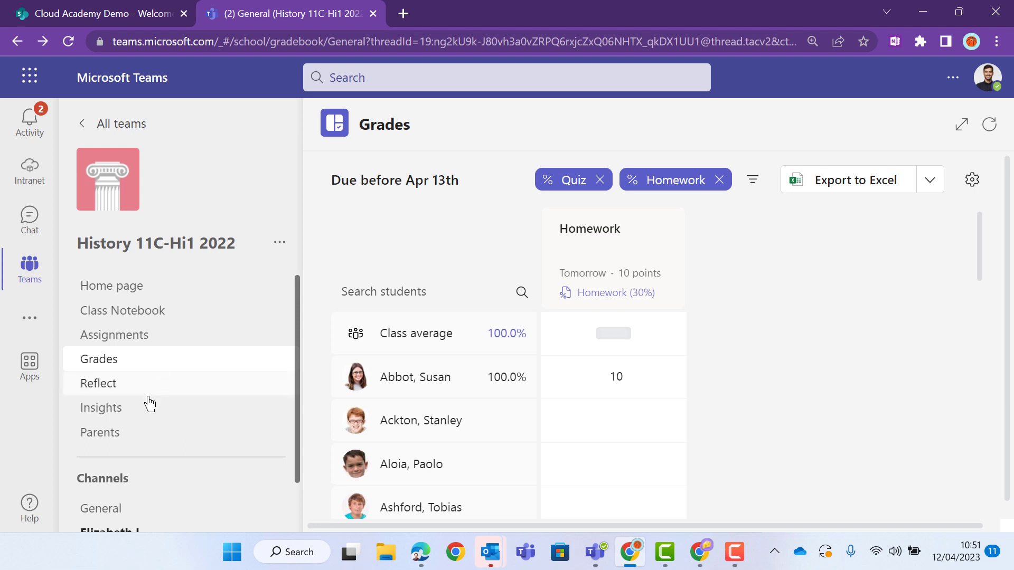
# Step: Open the Assignments report in Insights and review each assignment's grading category and average grade
pyautogui.click(91, 410)
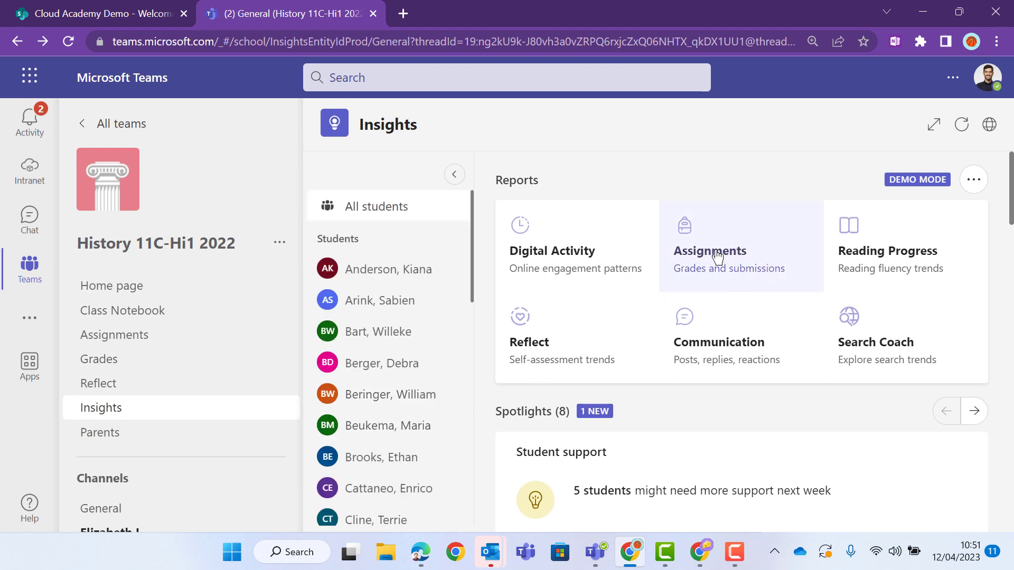
pyautogui.click(717, 258)
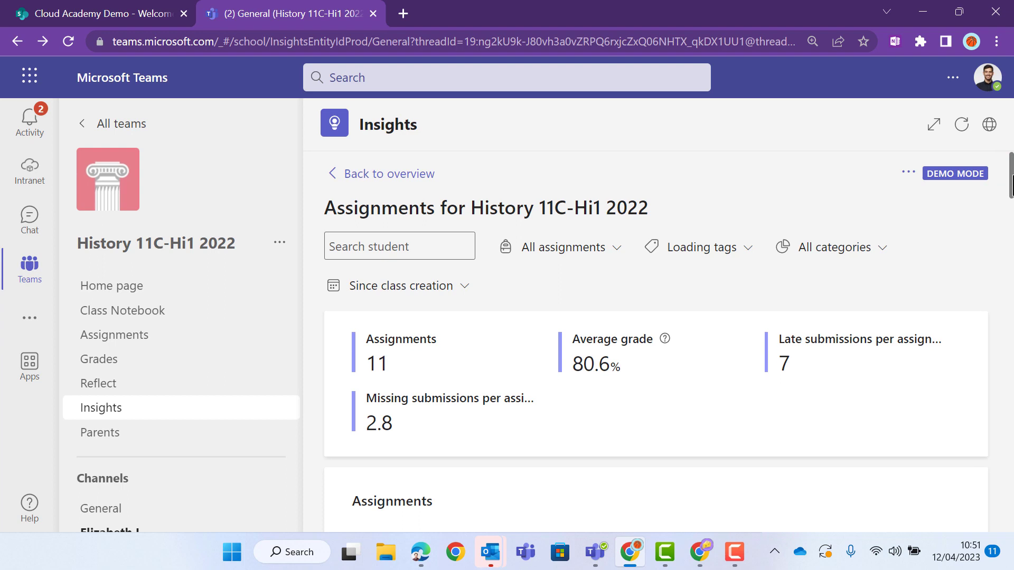
pyautogui.scroll(-1, 656, 423)
pyautogui.scroll(-2, 657, 422)
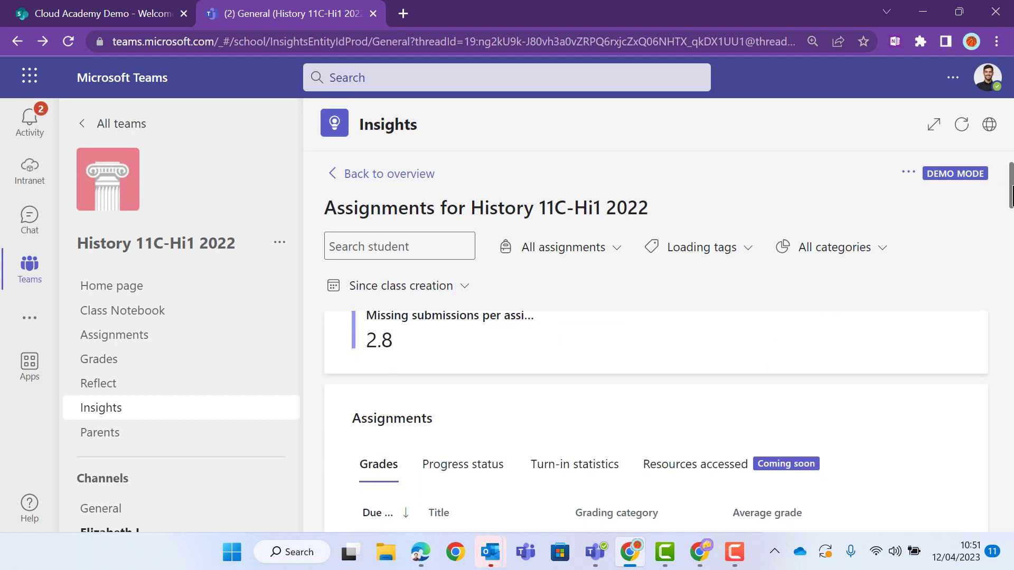
pyautogui.scroll(-2, 657, 423)
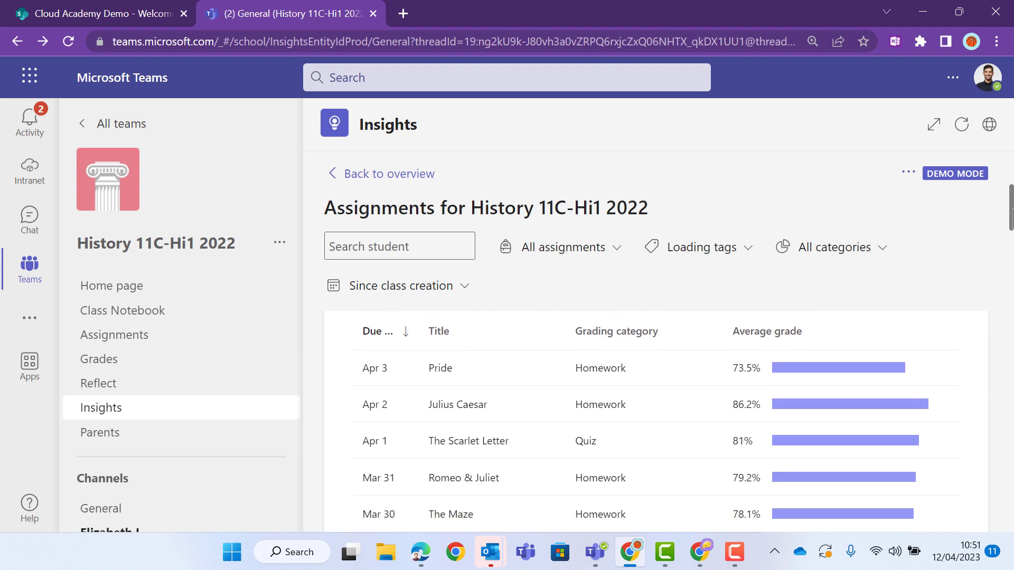
pyautogui.scroll(-2, 656, 423)
# Step: Examine the class's average grade by distribution, trend and grading category
pyautogui.moveTo(1011, 227); pyautogui.dragTo(1004, 277)
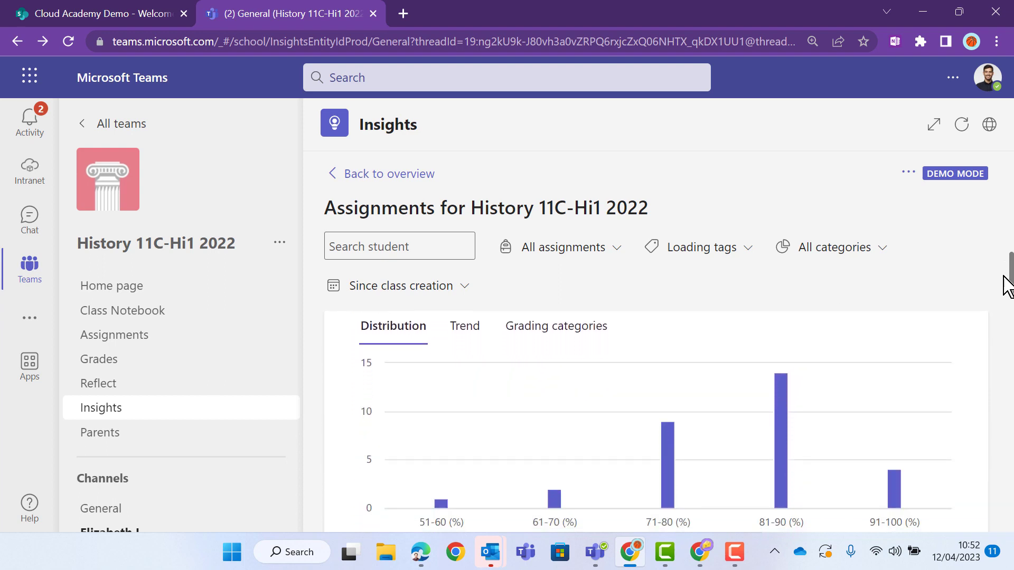
pyautogui.click(468, 335)
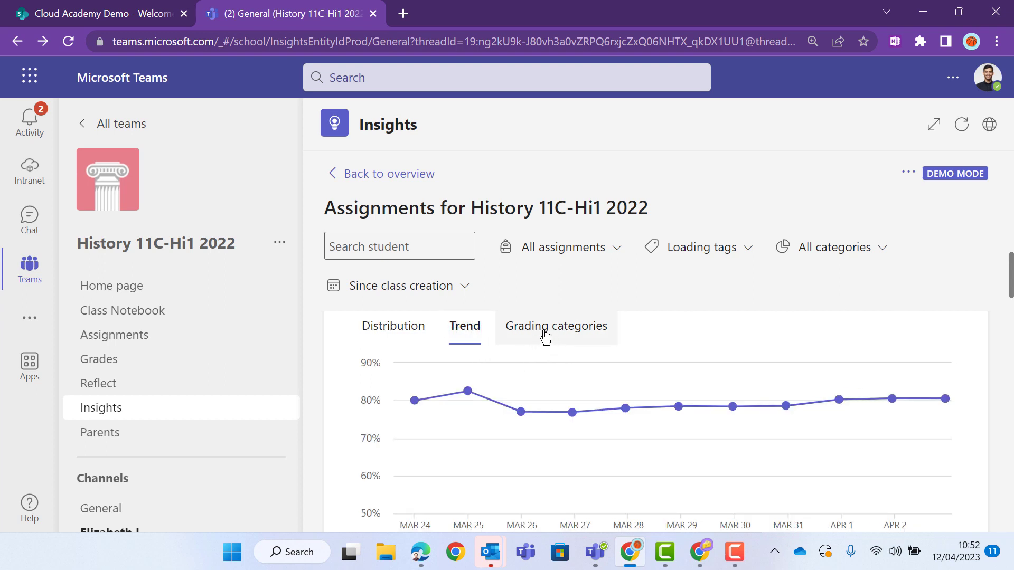
pyautogui.click(564, 336)
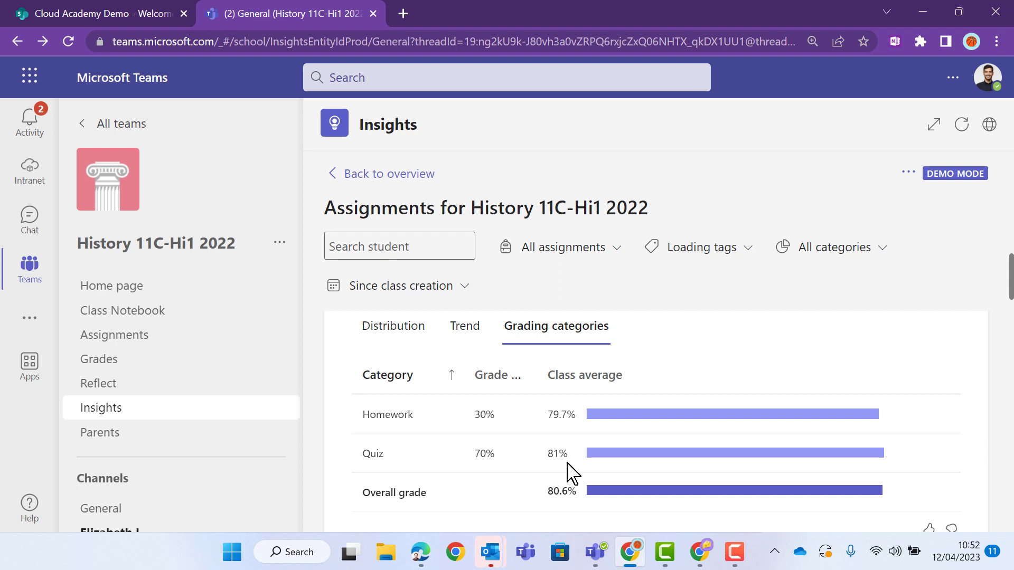
# Step: Narrow the Assignments report to the first listed student and review that student's grade for each assignment
pyautogui.click(413, 246)
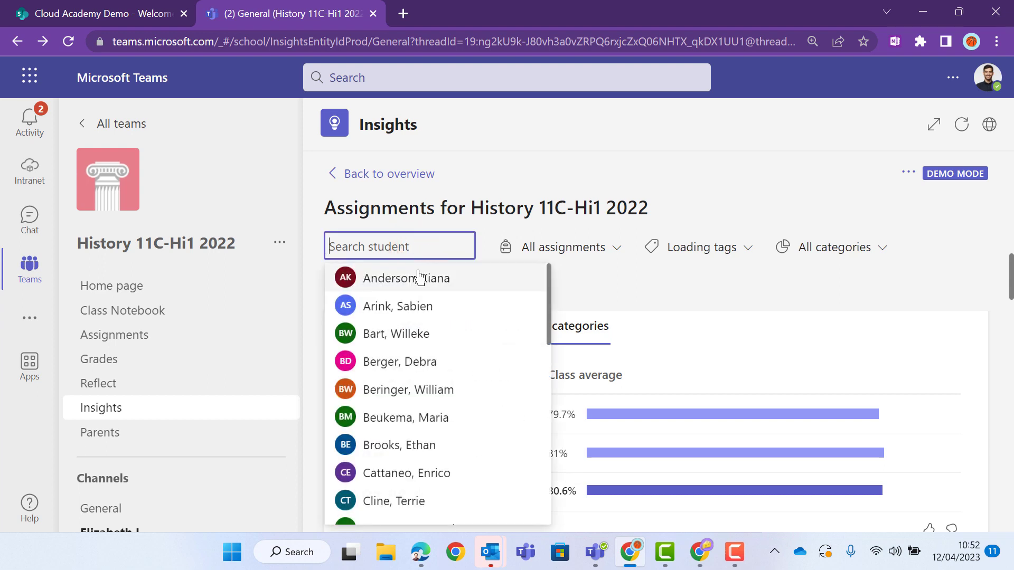
pyautogui.click(398, 285)
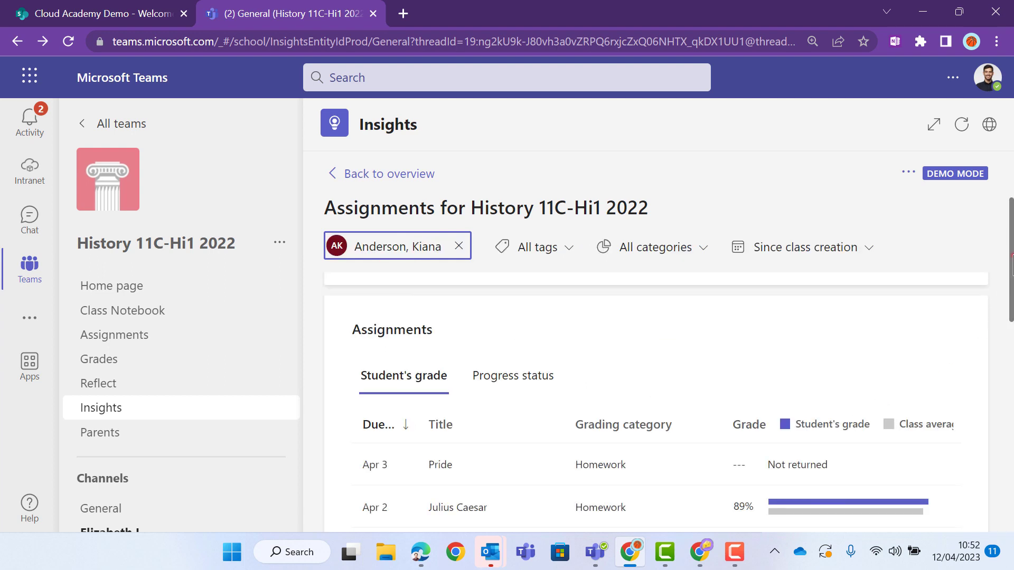
pyautogui.moveTo(1011, 264); pyautogui.dragTo(1011, 290)
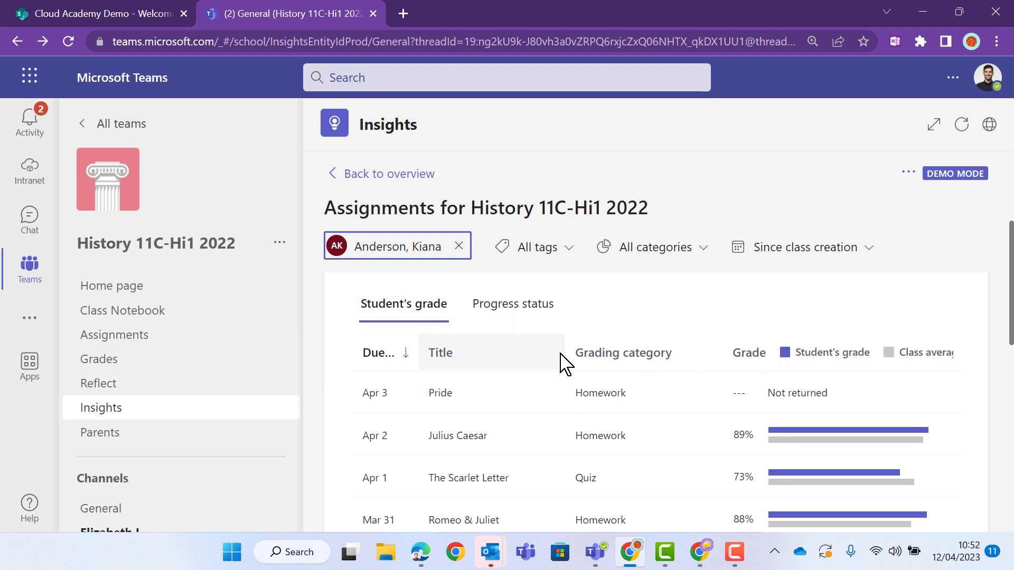
# Step: Break down the selected student's average grade by grading category and examine the overall grade against the class average
pyautogui.moveTo(1012, 288); pyautogui.dragTo(1003, 455)
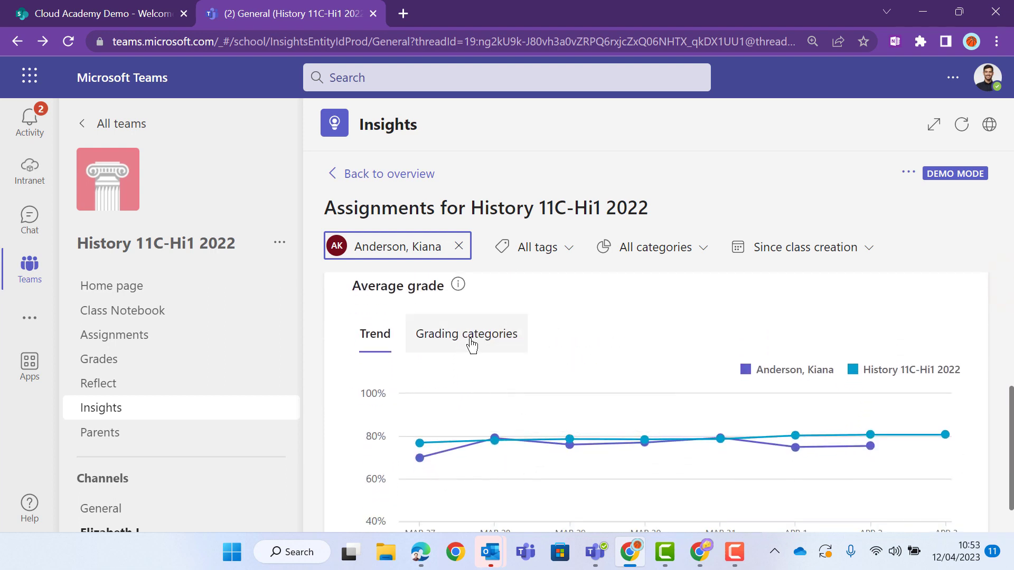
pyautogui.click(472, 345)
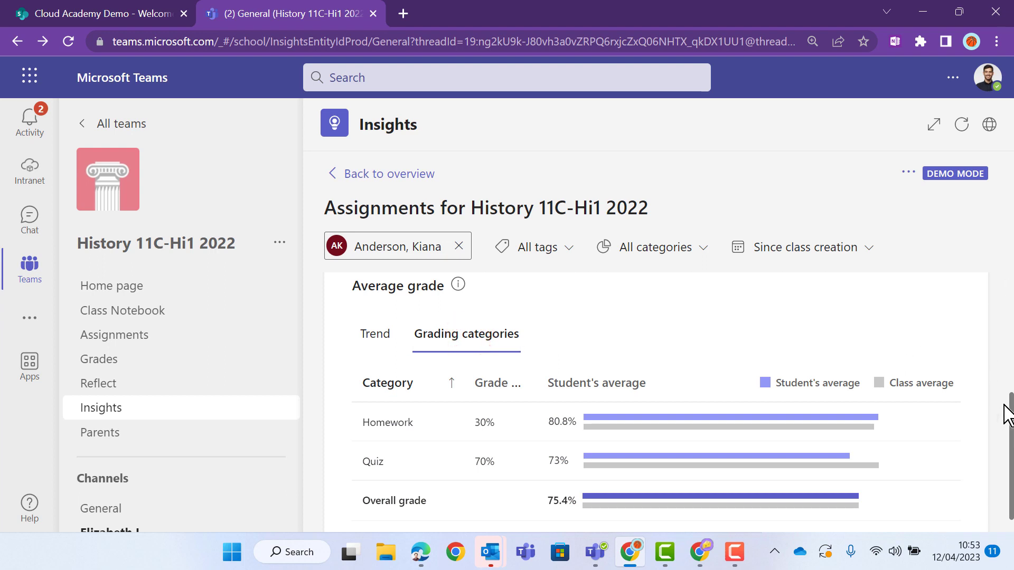
pyautogui.moveTo(1012, 412); pyautogui.dragTo(1012, 420)
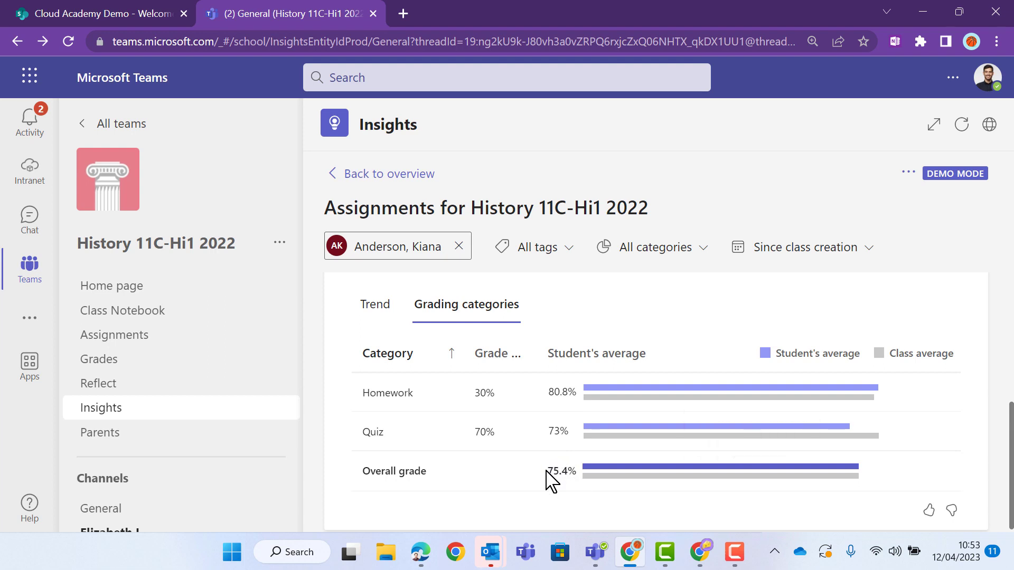
pyautogui.moveTo(568, 484)
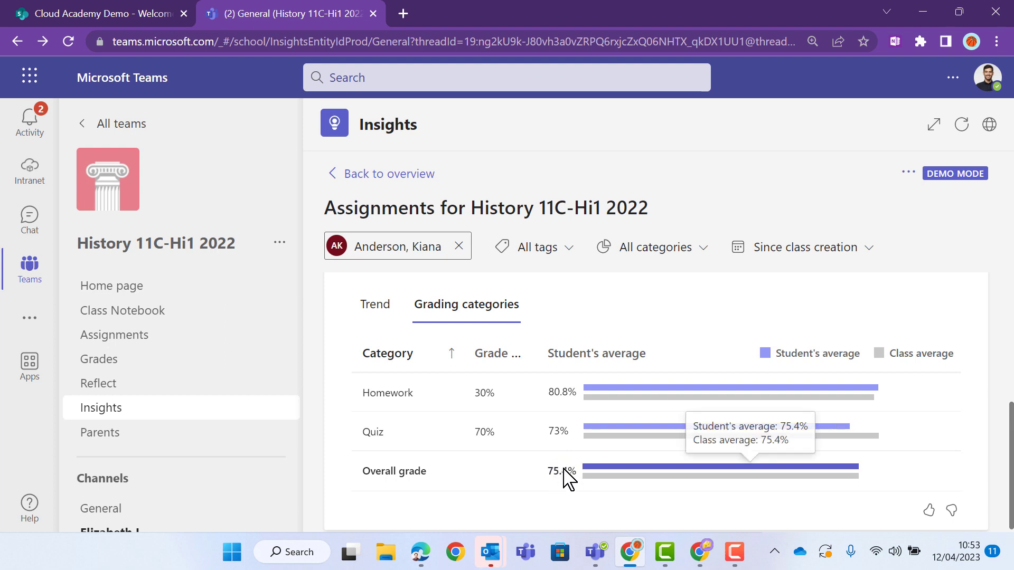